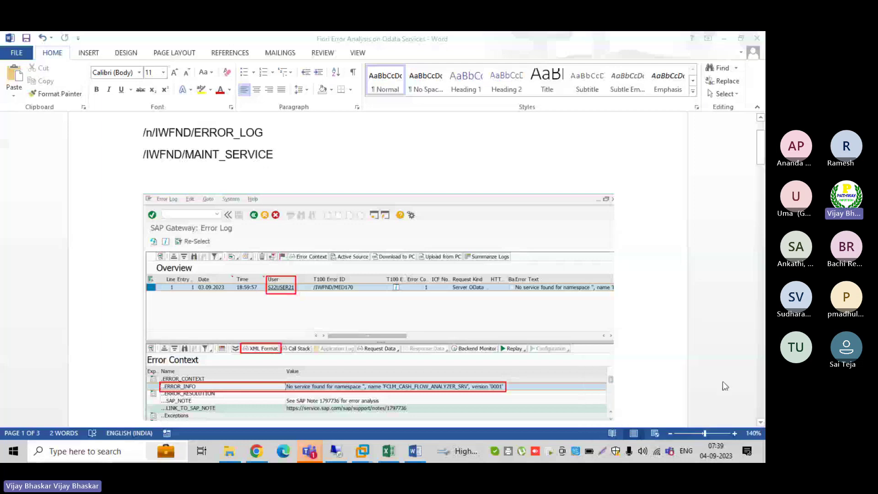
# Step: Launch Cash Flow Analyzer from the launchpad's Apps search results in the remote session
pyautogui.click(724, 382)
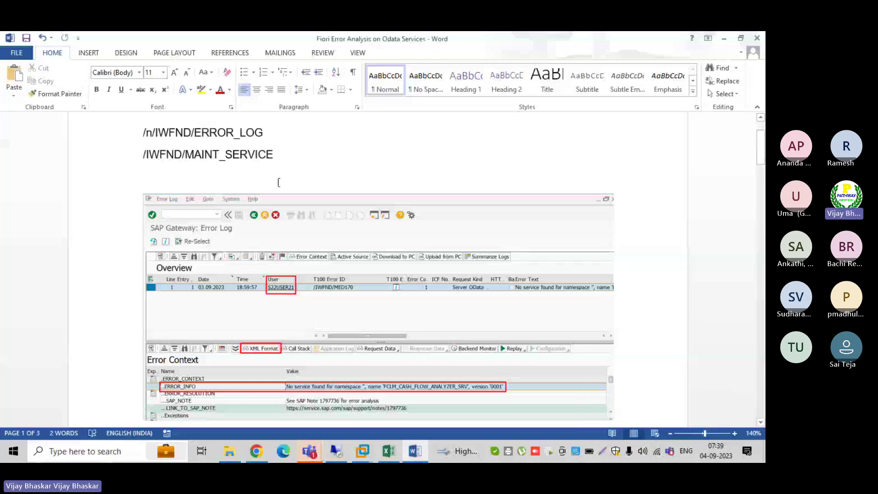
pyautogui.click(335, 453)
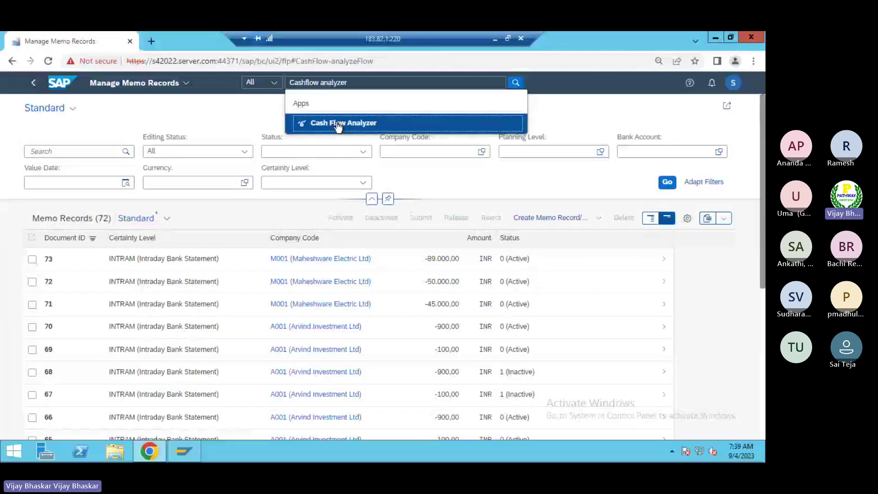
pyautogui.click(338, 123)
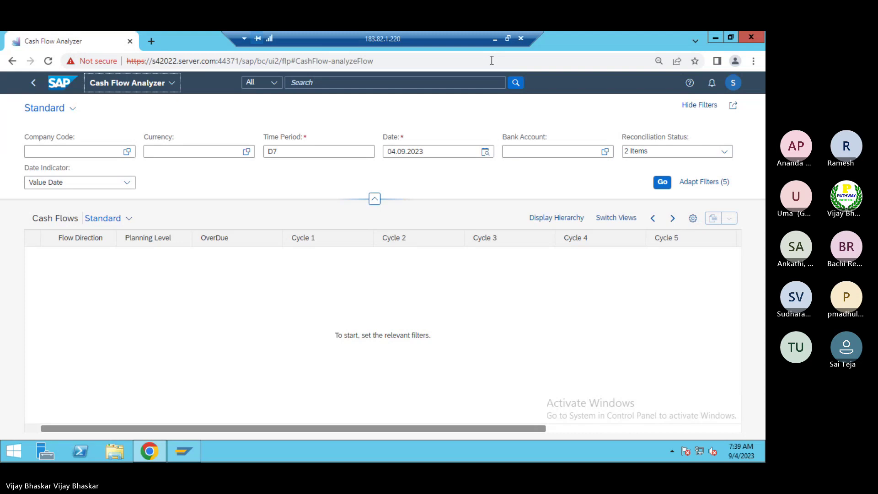
# Step: Log on to the S4H system via SAP Logon 770 and restore the Remote Desktop window
pyautogui.click(188, 443)
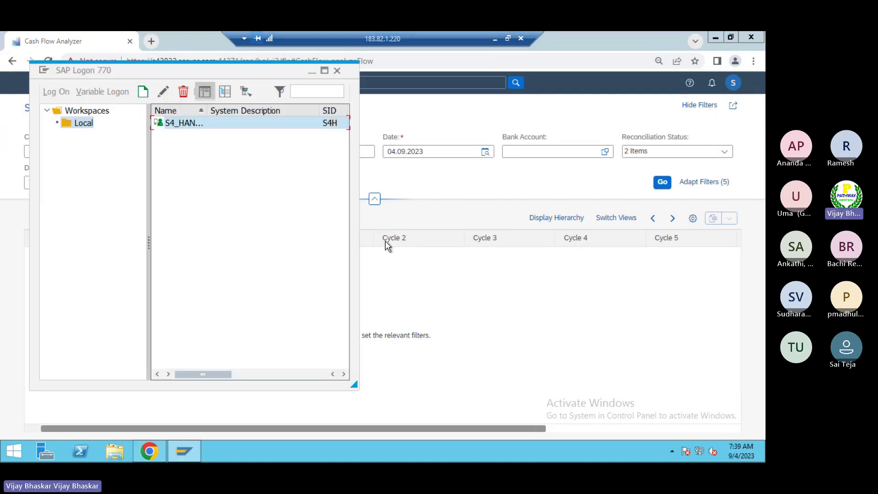
pyautogui.press('Return')
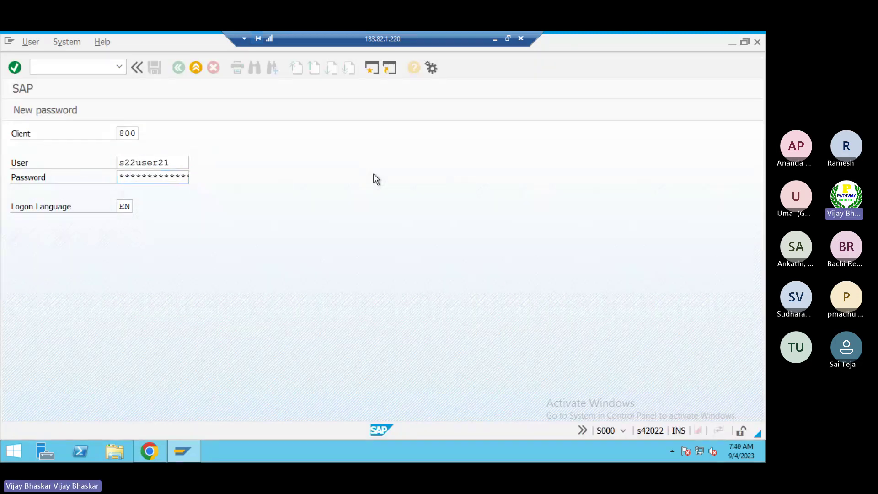
pyautogui.press('Return')
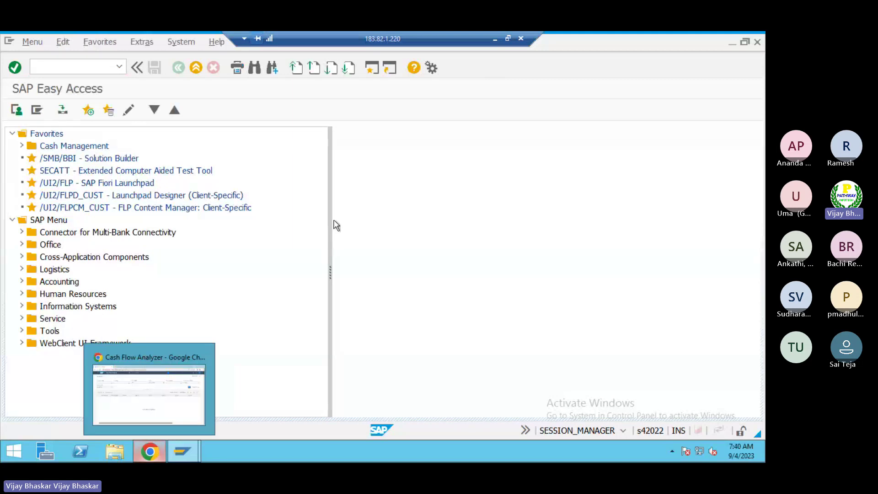
pyautogui.hotkey('alt', 'Tab')
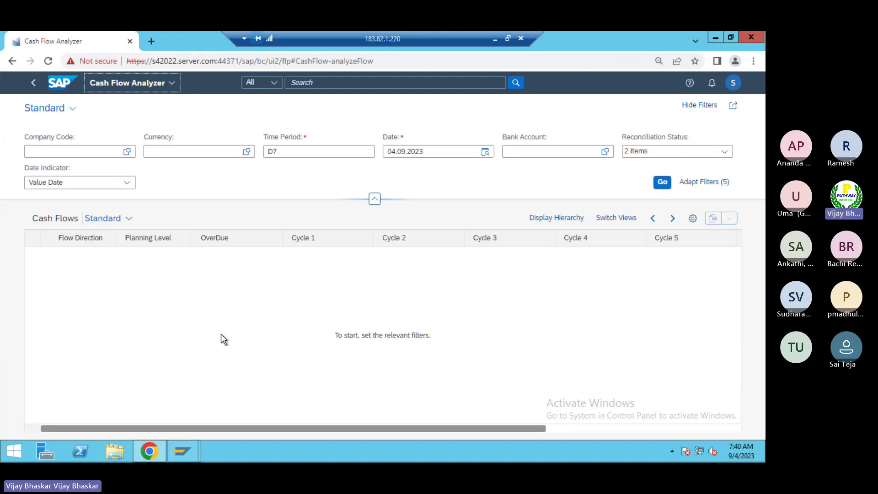
pyautogui.hotkey('alt', 'Tab')
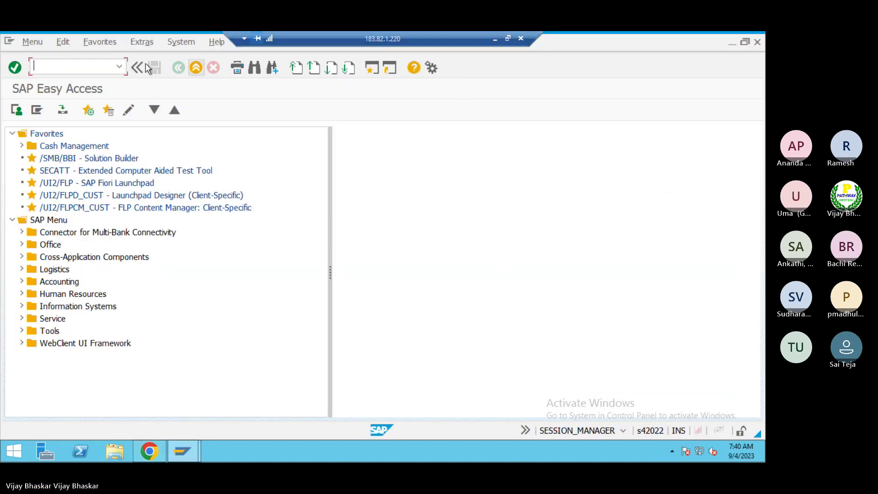
pyautogui.click(508, 39)
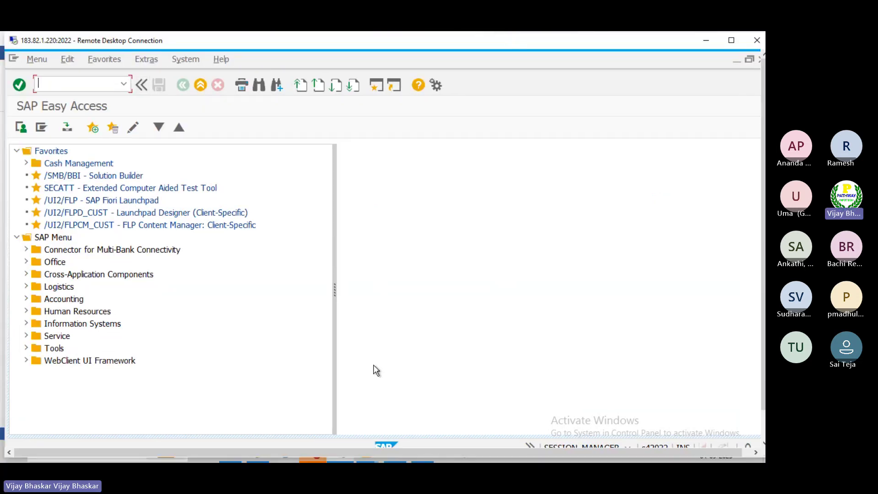
pyautogui.hotkey('alt', 'Tab')
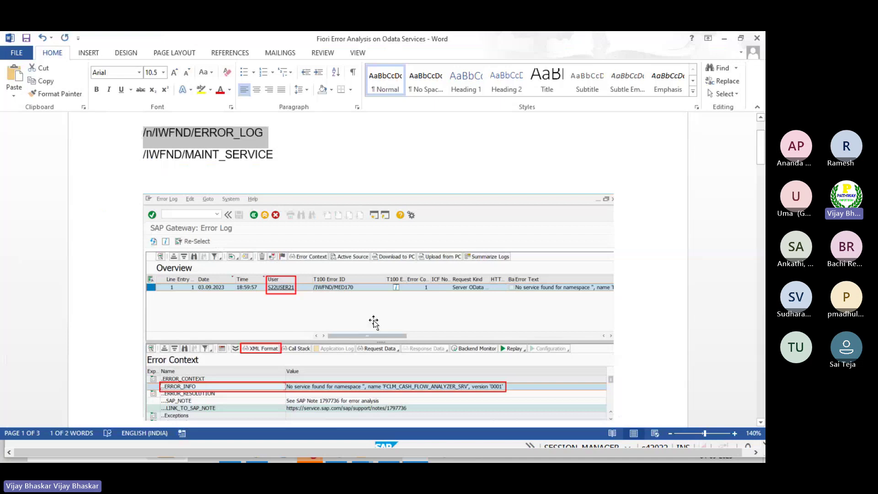
# Step: Run IWFND/ERROR_LOG to view the empty Gateway Error Log, then minimize Remote Desktop
pyautogui.hotkey('alt', 'Tab')
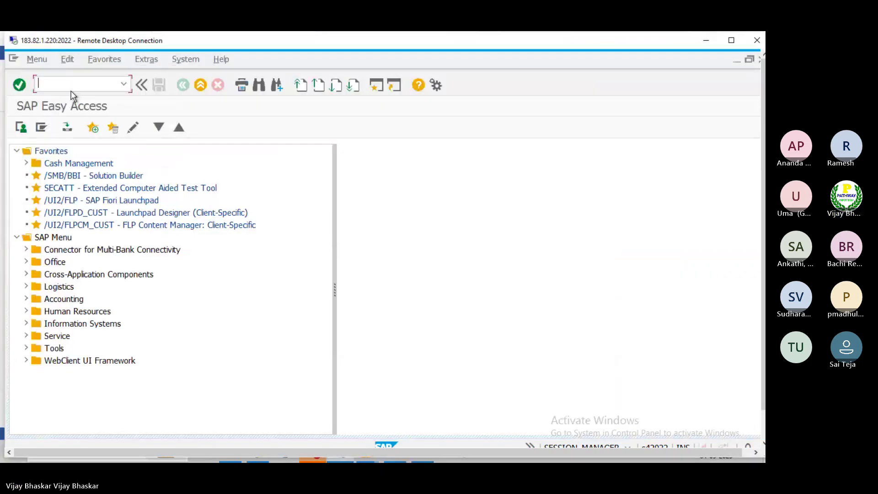
pyautogui.write('/n/IWFND/ERROR_LOG')
pyautogui.press('Return')
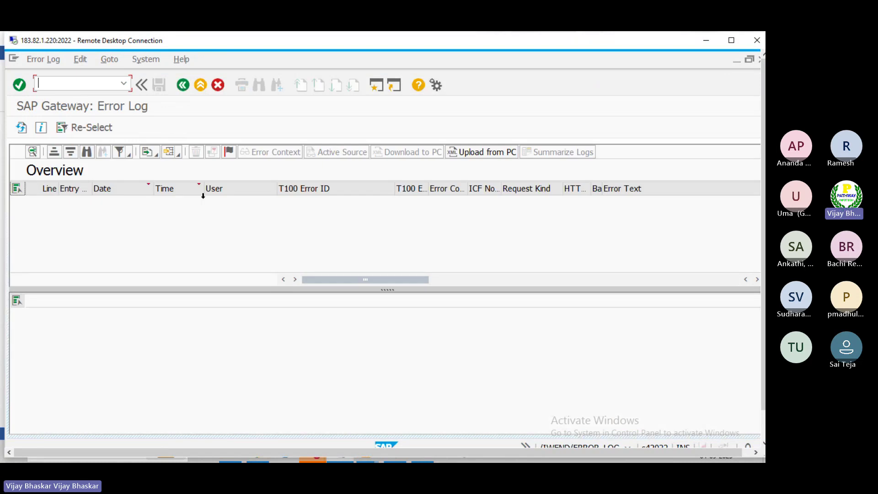
pyautogui.click(705, 40)
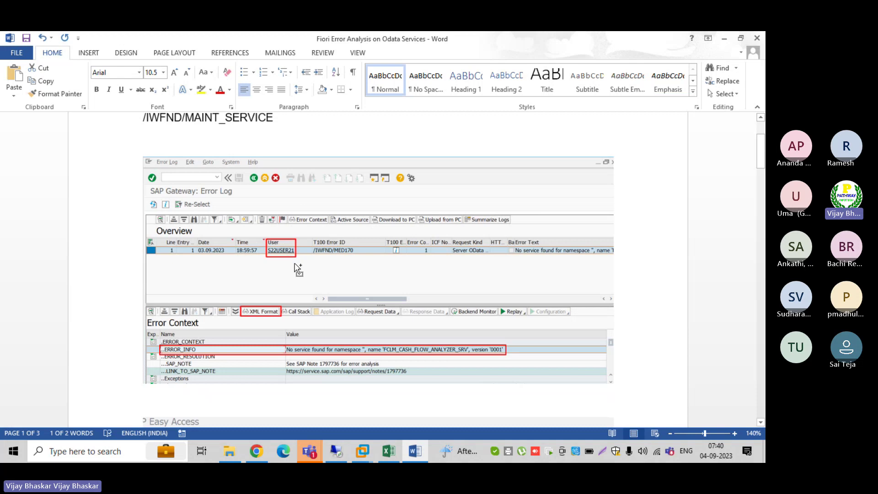
pyautogui.keyDown('ctrl'); pyautogui.scroll(3, 295, 264); pyautogui.keyUp('ctrl')
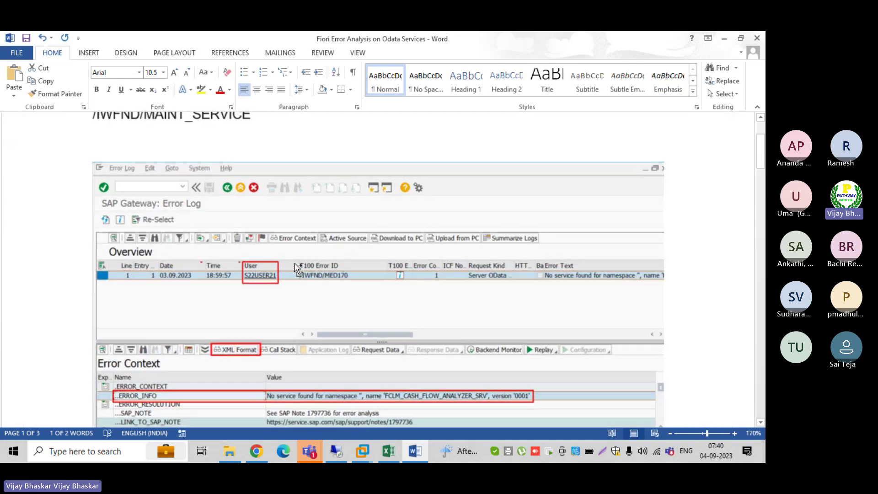
pyautogui.scroll(-1, 551, 297)
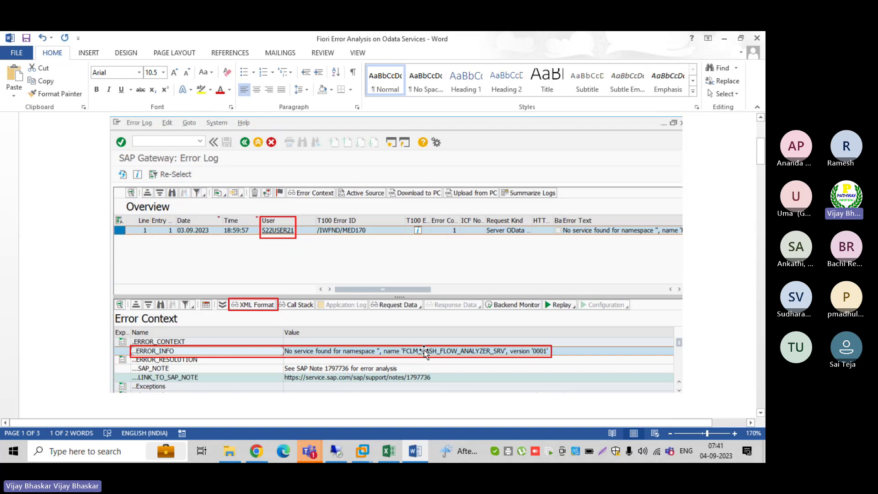
pyautogui.scroll(-6, 424, 350)
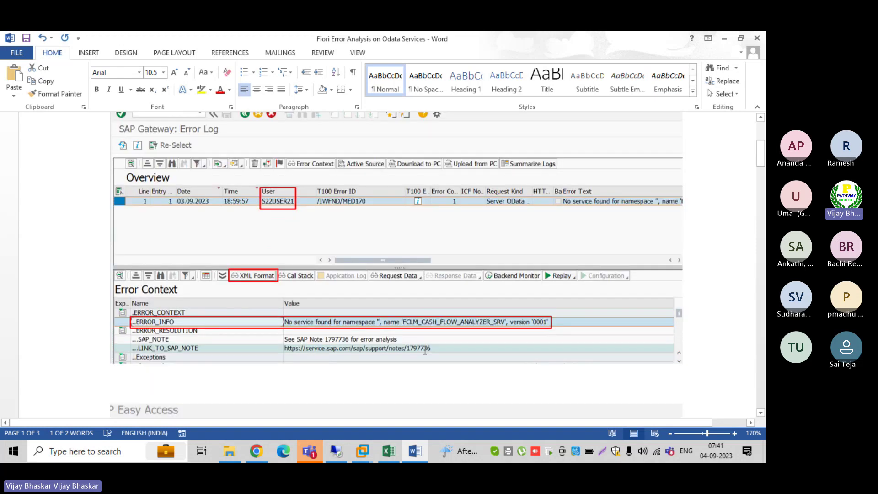
pyautogui.scroll(4, 424, 350)
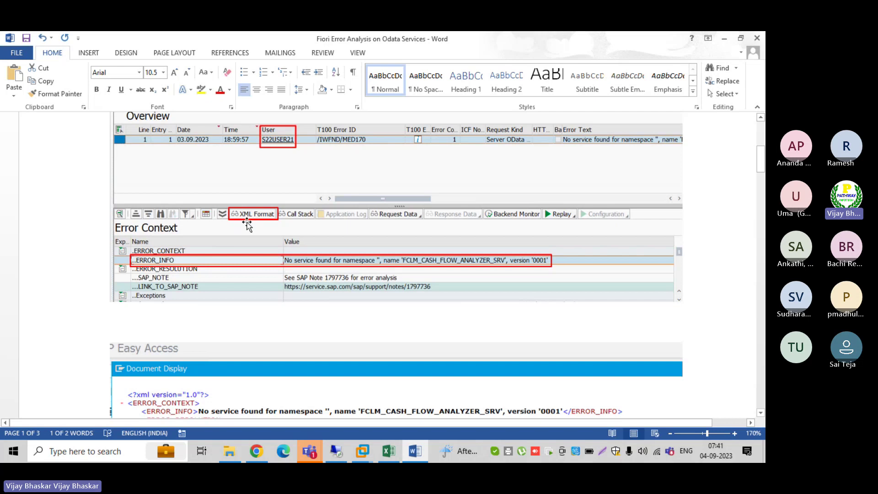
pyautogui.scroll(-3, 247, 224)
pyautogui.scroll(-5, 247, 224)
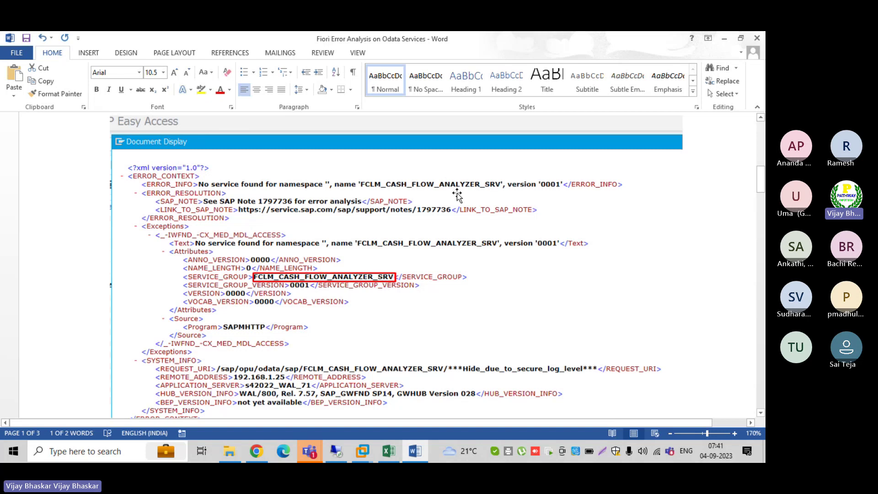
pyautogui.scroll(-1, 451, 253)
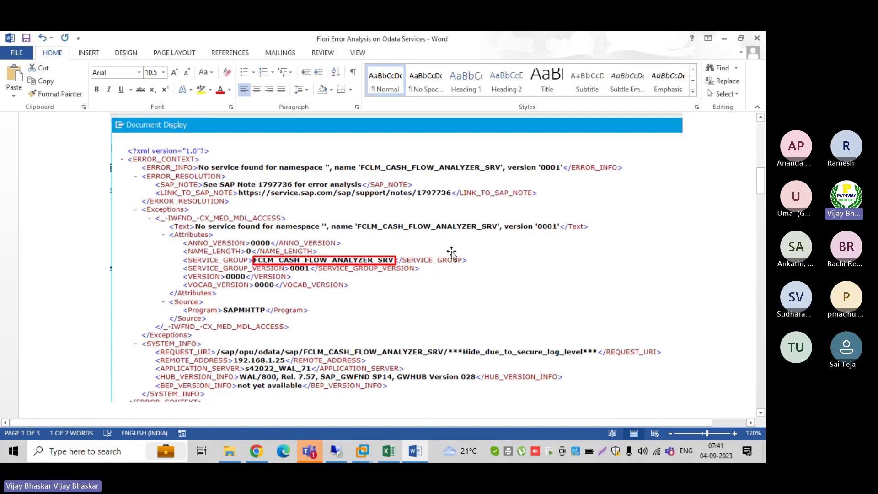
pyautogui.scroll(-6, 452, 253)
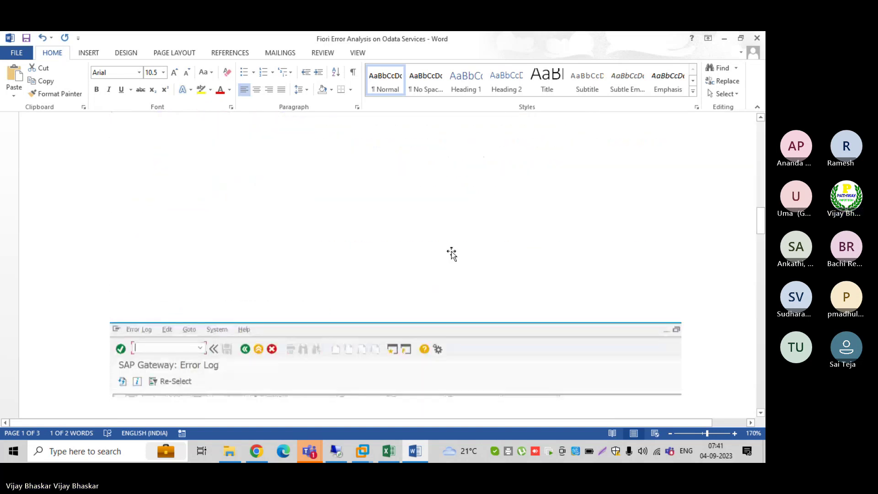
pyautogui.scroll(-10, 452, 253)
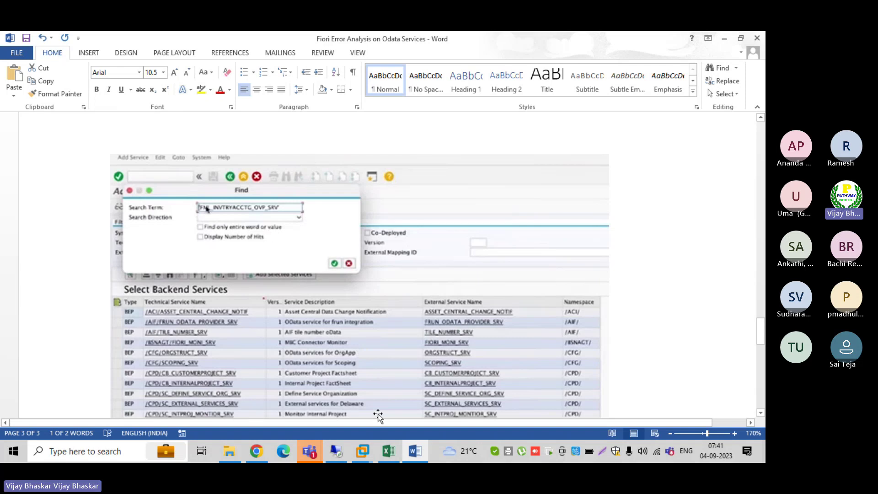
pyautogui.moveTo(414, 451)
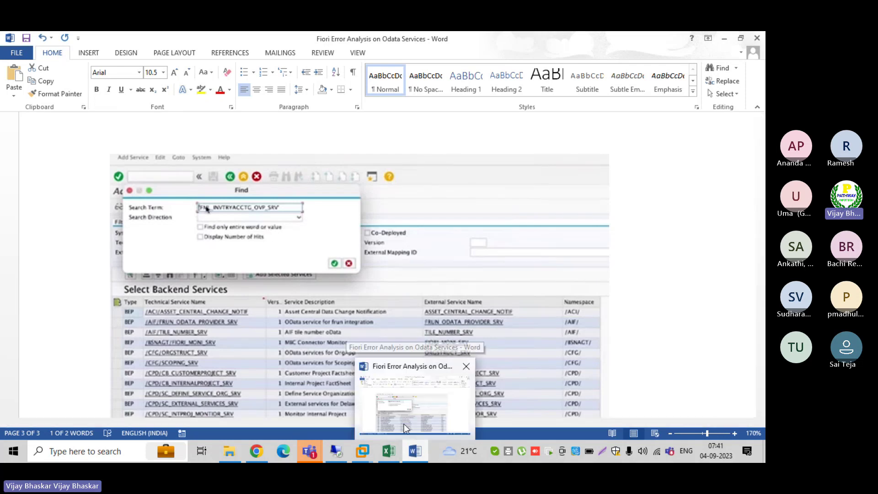
# Step: Copy the /IWFND/MAINT_SERVICE transaction code from the Word notes
pyautogui.click(391, 389)
pyautogui.scroll(5, 339, 298)
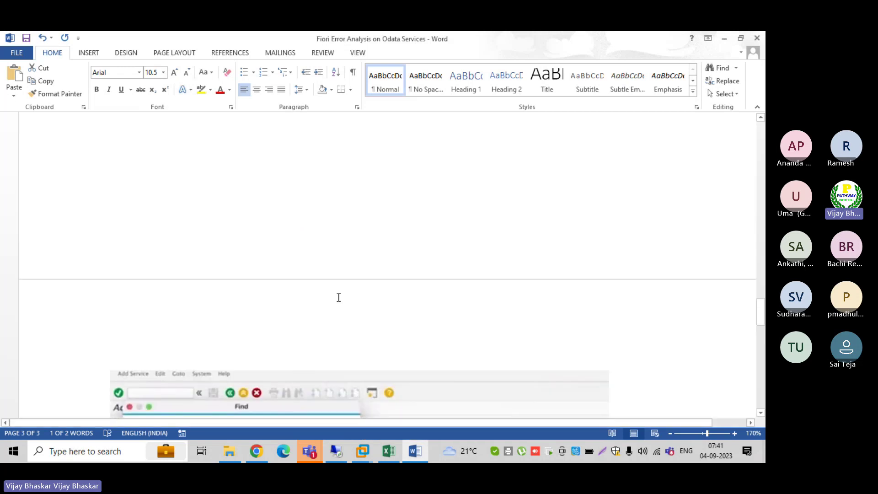
pyautogui.scroll(15, 338, 298)
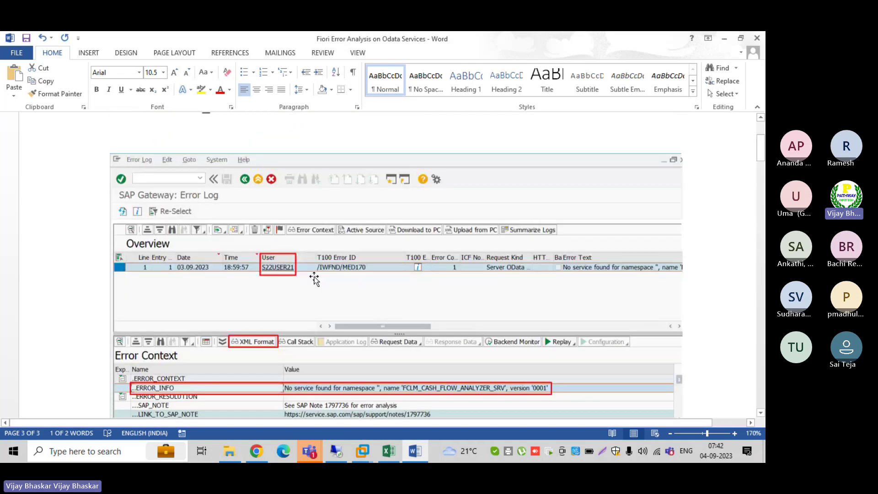
pyautogui.scroll(3, 314, 278)
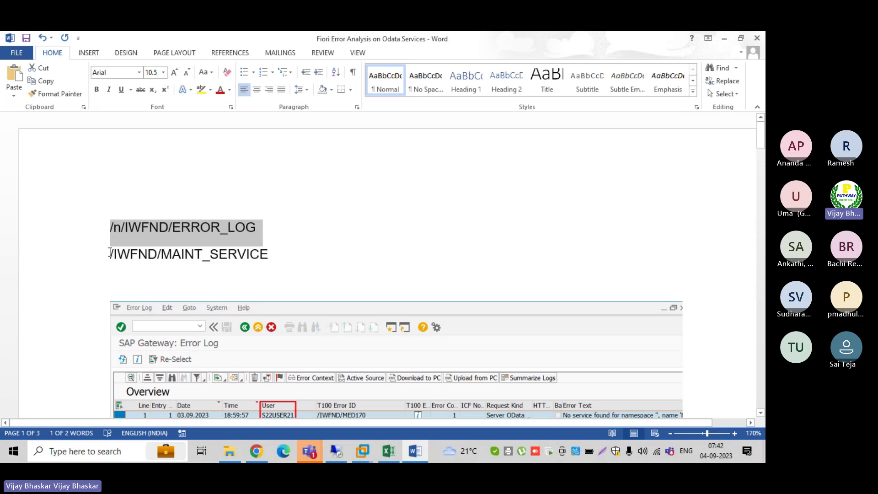
pyautogui.moveTo(110, 253); pyautogui.dragTo(270, 254)
pyautogui.hotkey('ctrl', 'c')
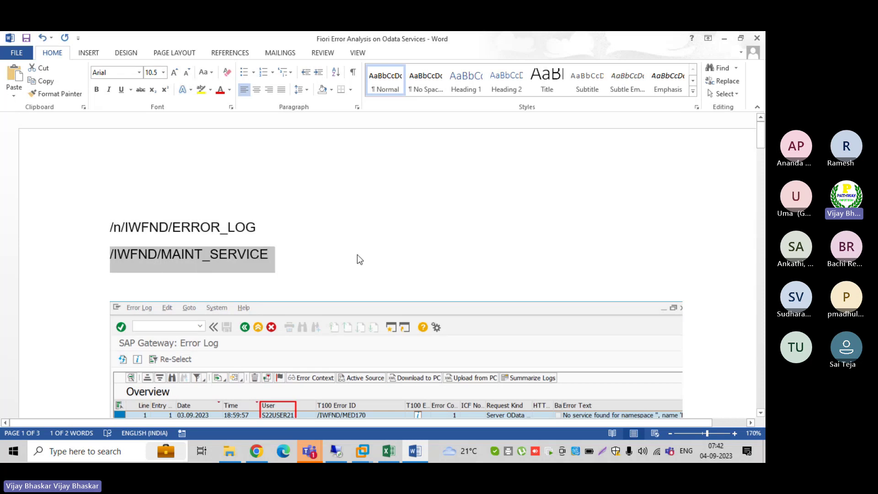
# Step: Run /n/IWFND/MAINT_SERVICE in SAP to open the service catalog, then return to Word
pyautogui.click(338, 451)
pyautogui.write('/')
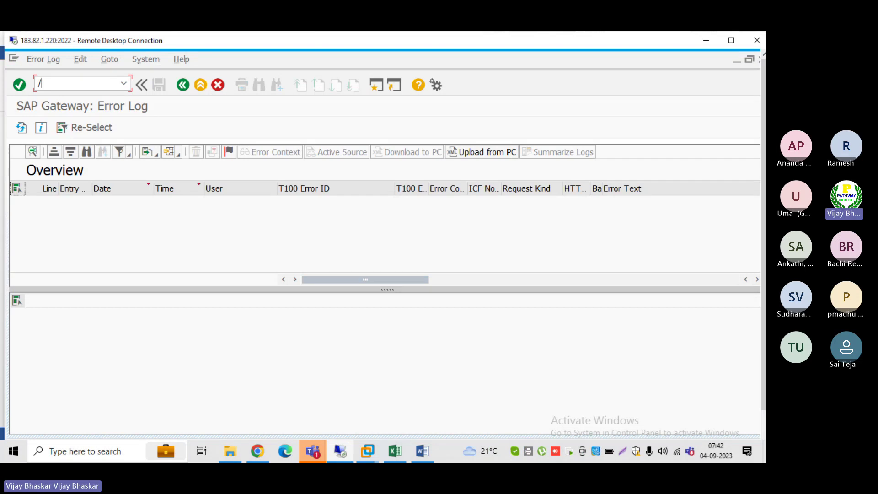
pyautogui.write('n')
pyautogui.hotkey('ctrl', 'v')
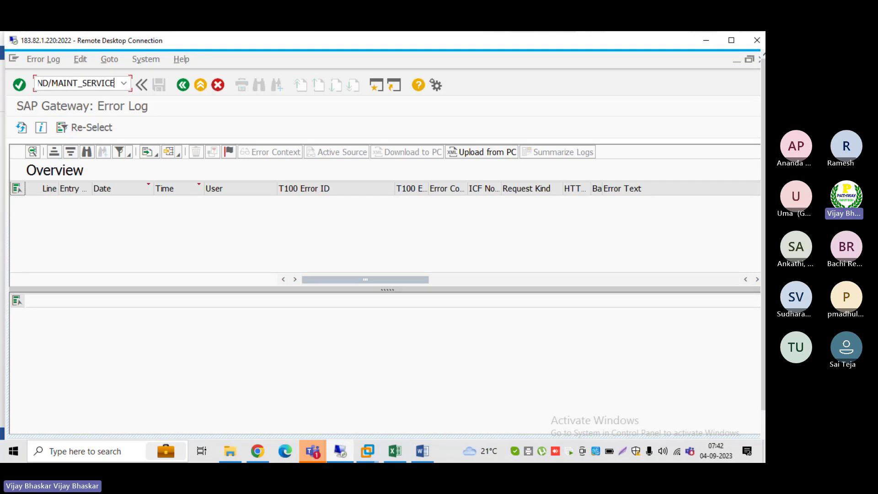
pyautogui.press('Return')
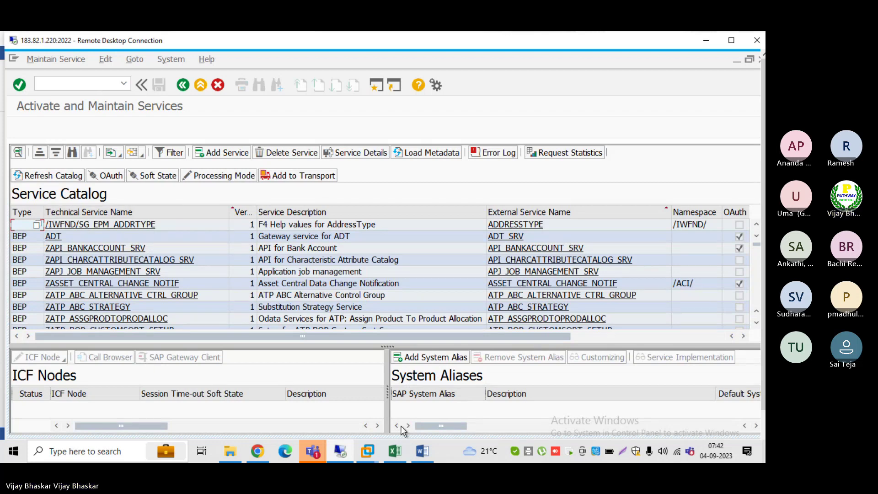
pyautogui.click(421, 453)
pyautogui.scroll(-3, 318, 270)
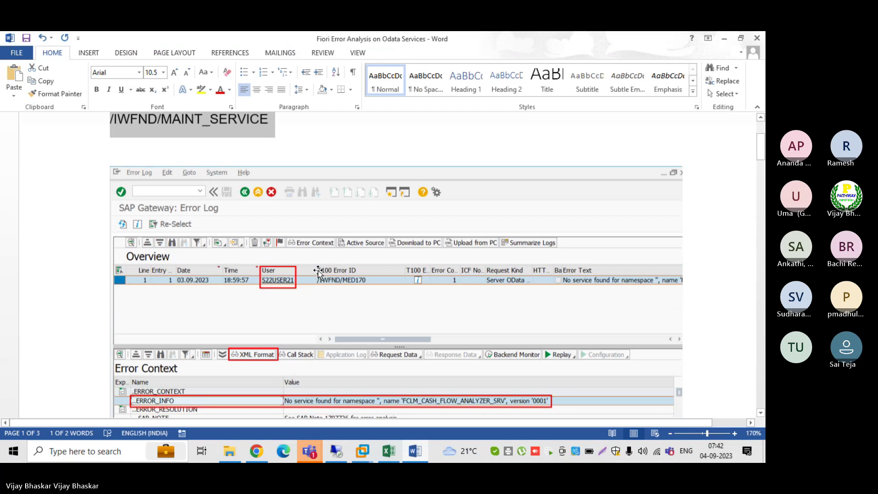
# Step: Scroll to the XML error context naming SERVICE_GROUP FCLM_CASH_FLOW_ANALYZER_SRV, version 0001
pyautogui.scroll(-3, 292, 347)
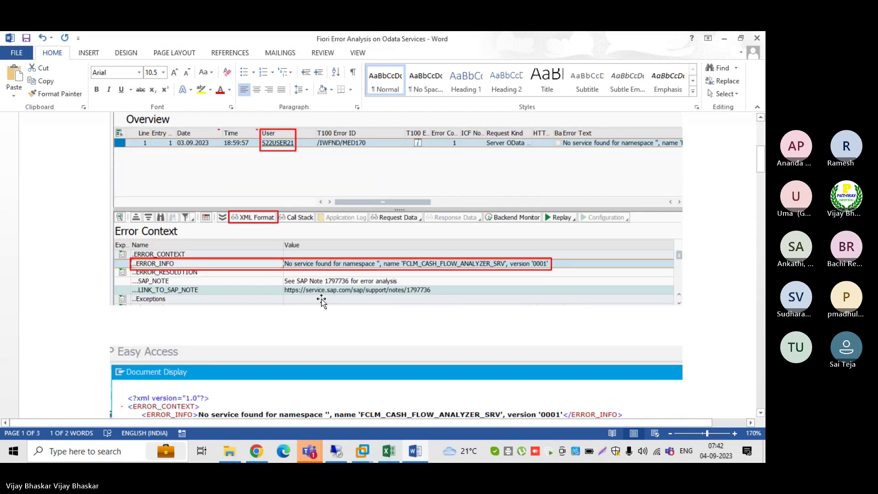
pyautogui.scroll(-3, 286, 273)
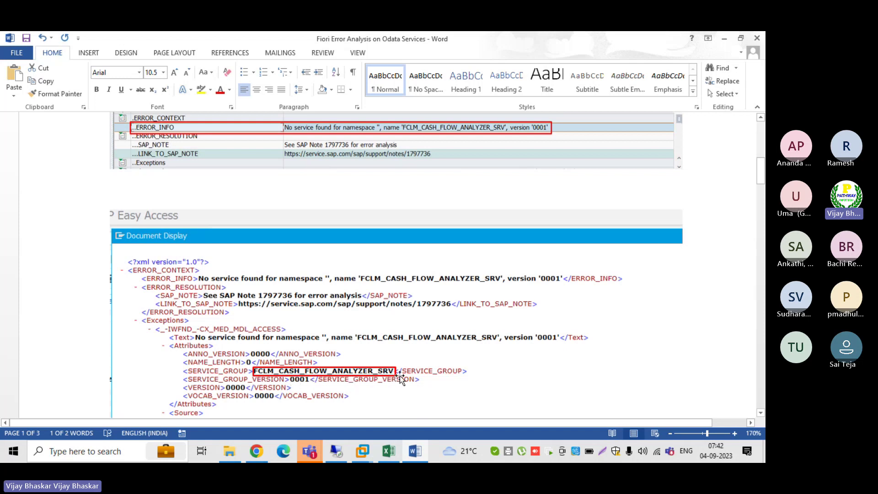
# Step: Select ZAPI_BANKACCOUNT_SRV and enlarge its ICF nodes (ODATA, SDATA) and FIORI_MENU alias panes
pyautogui.hotkey('alt', 'Tab')
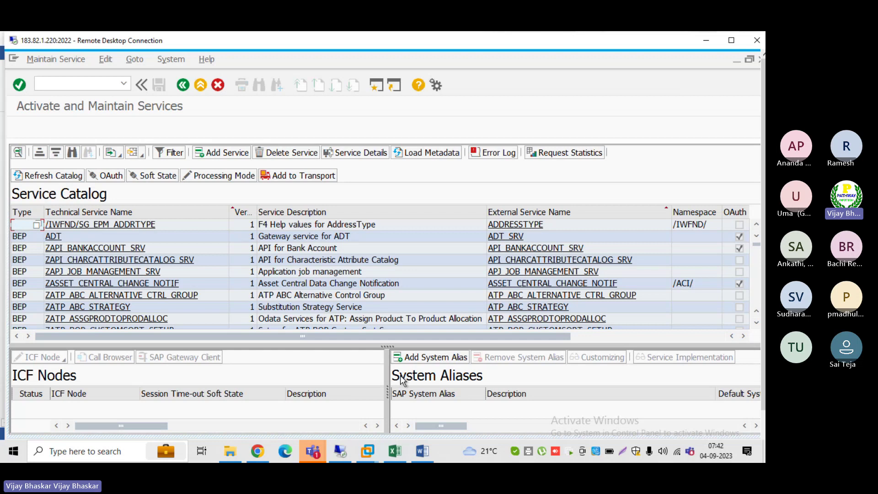
pyautogui.click(73, 153)
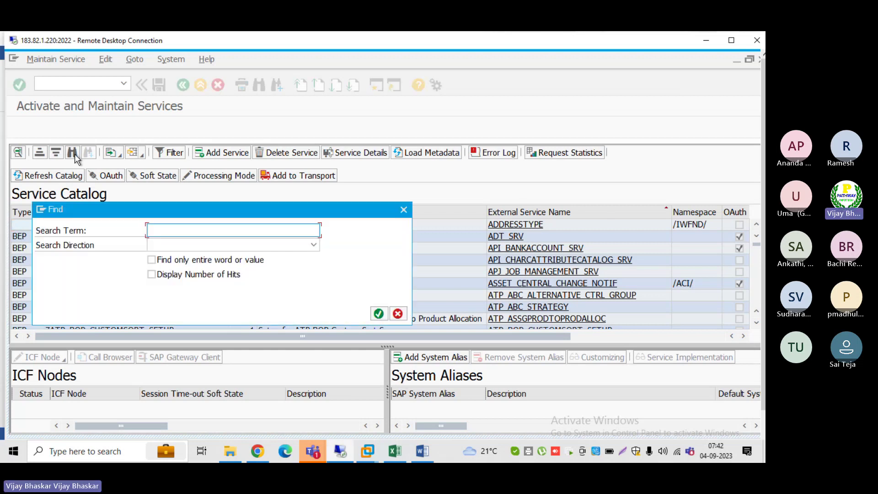
pyautogui.moveTo(137, 202); pyautogui.dragTo(287, 158)
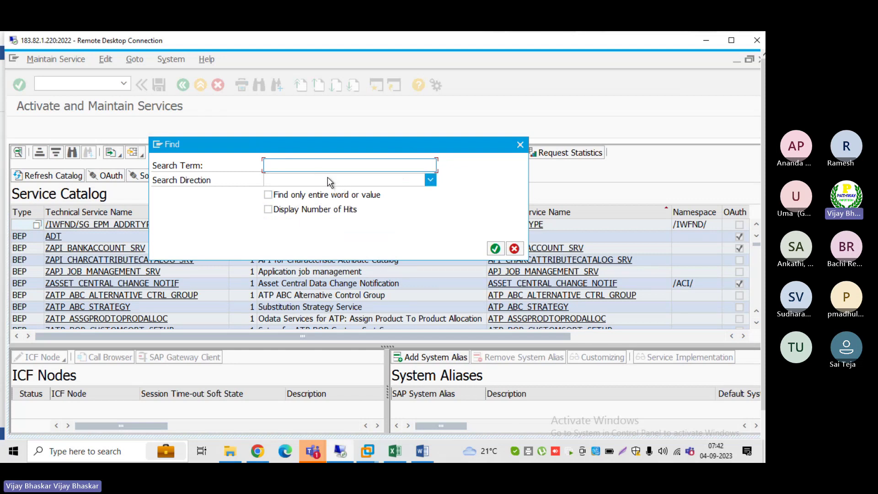
pyautogui.click(515, 249)
pyautogui.click(69, 252)
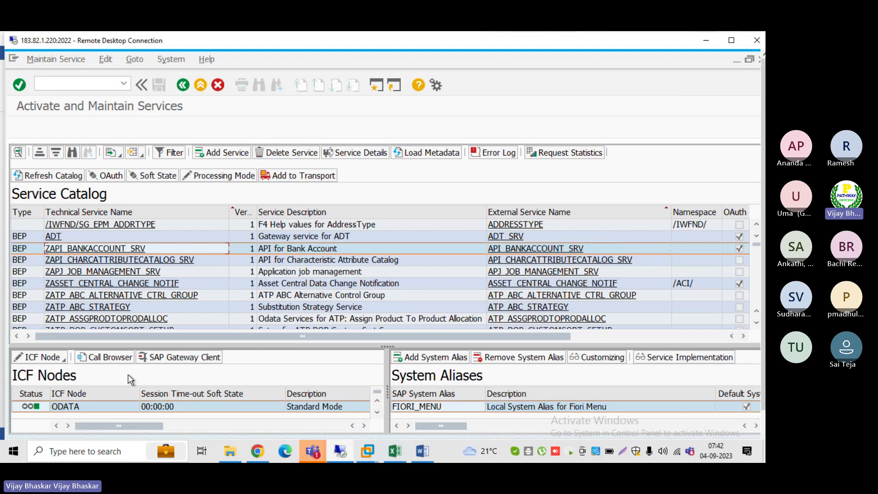
pyautogui.moveTo(386, 347); pyautogui.dragTo(387, 280)
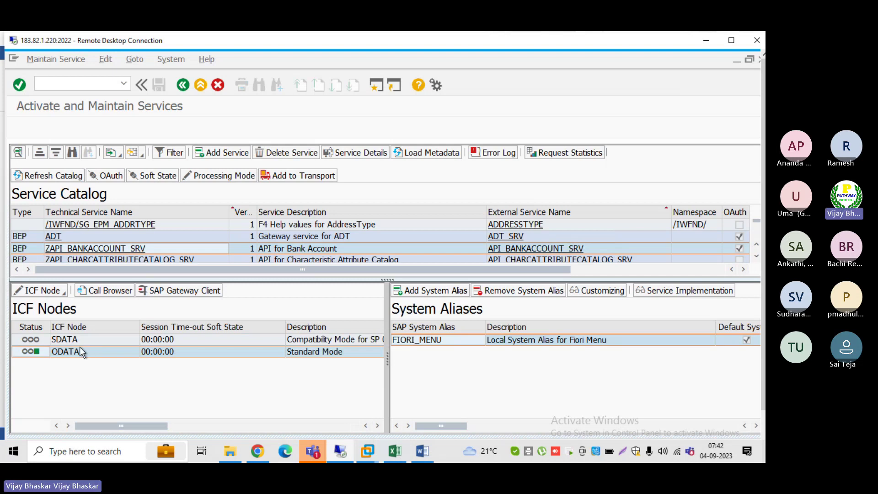
# Step: Review the Word guide's page 3 Add Service screenshots, then return to SAP
pyautogui.click(421, 452)
pyautogui.scroll(-5, 352, 317)
pyautogui.scroll(-15, 352, 317)
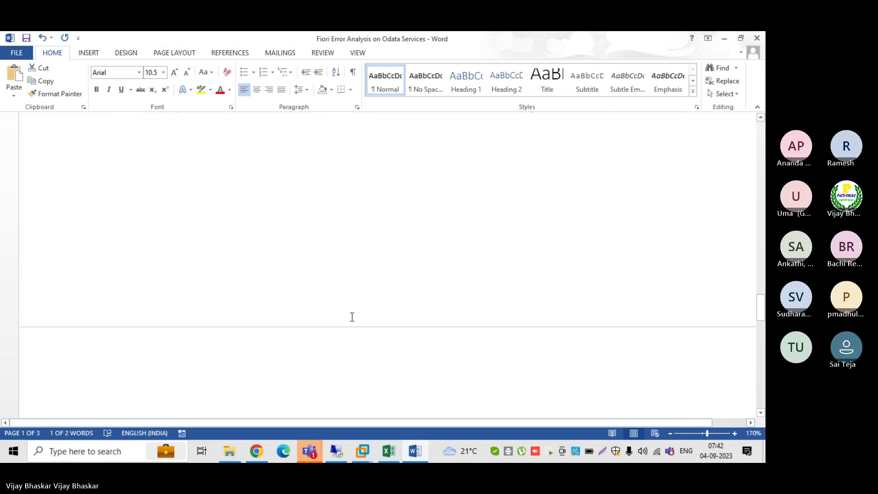
pyautogui.scroll(1, 235, 182)
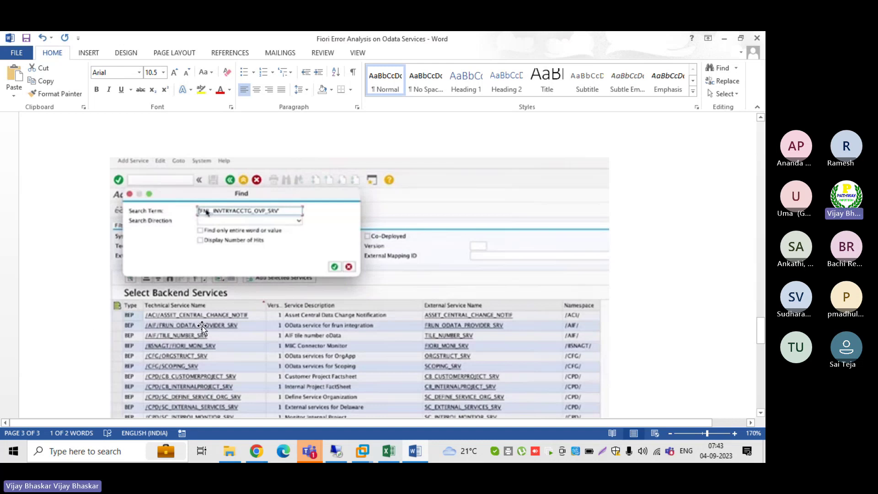
pyautogui.scroll(-10, 201, 329)
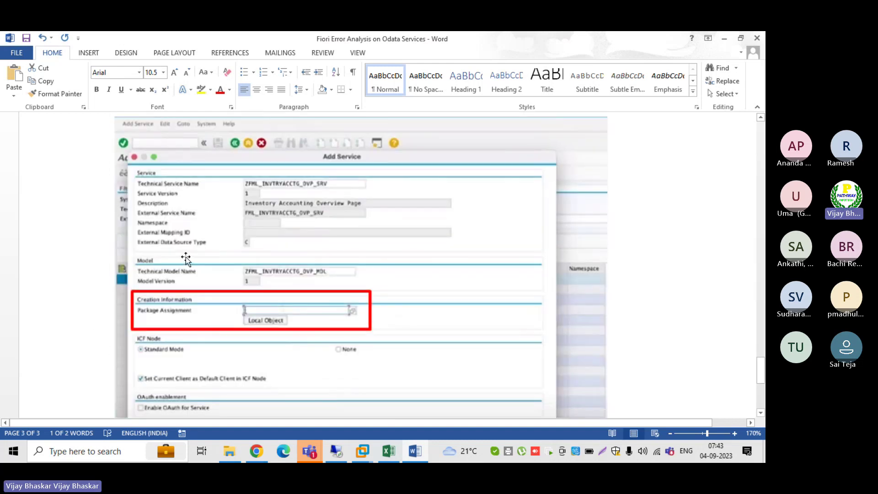
pyautogui.hotkey('alt', 'Tab')
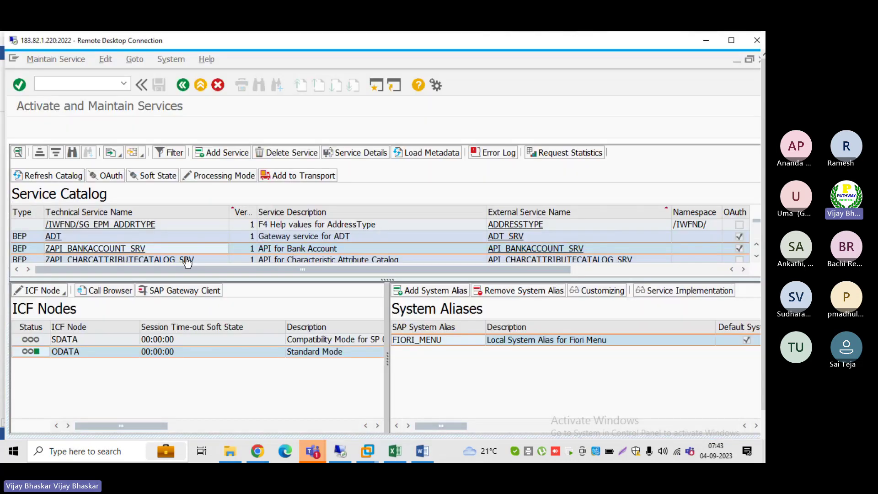
# Step: Select ZAPI_BANKACCOUNT_SRV, open Add Selected Services, then go back to the catalog
pyautogui.click(16, 238)
pyautogui.click(18, 249)
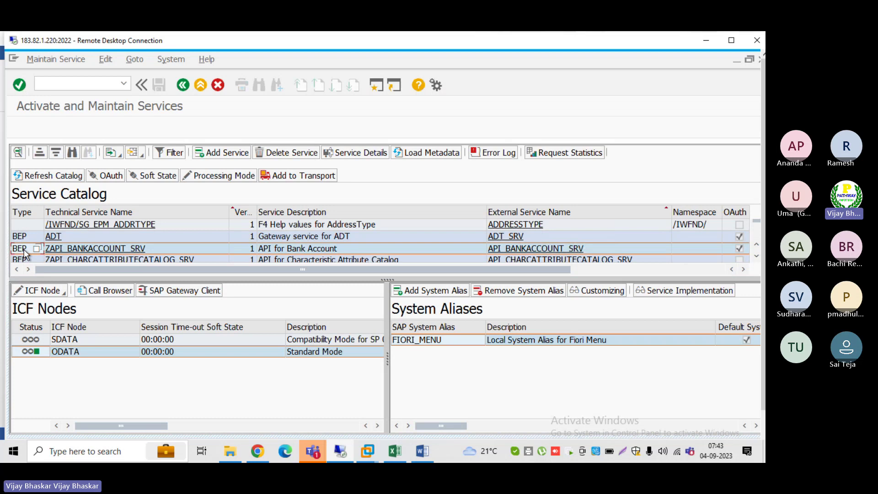
pyautogui.hotkey('alt', 'Tab')
pyautogui.hotkey('alt', 'Tab')
pyautogui.press('Escape')
pyautogui.click(218, 157)
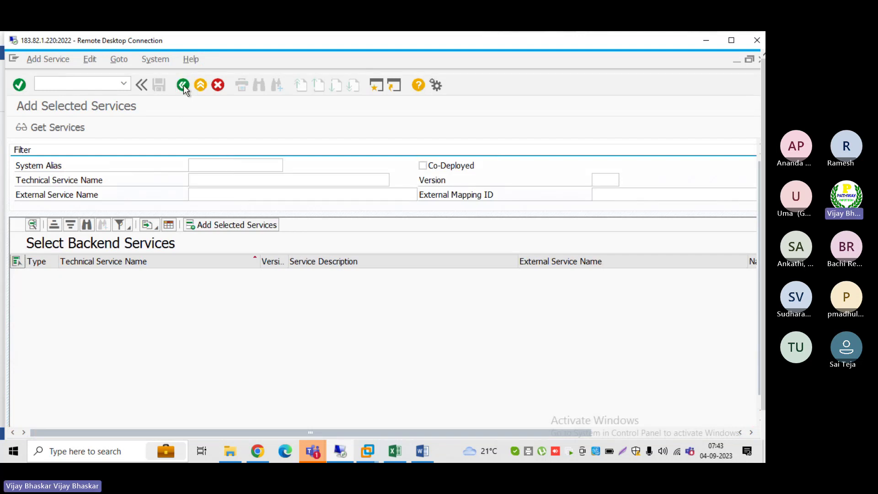
pyautogui.click(183, 85)
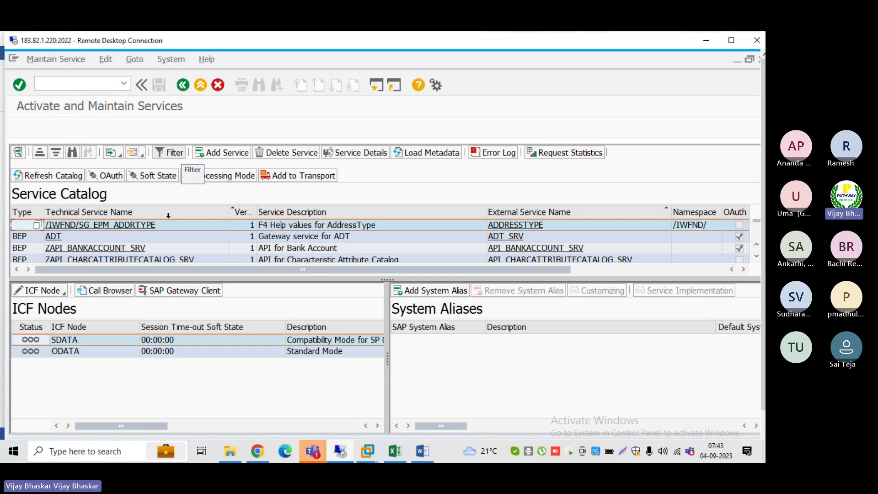
# Step: Select ZAPJ_JOB_MANAGEMENT_SRV and open Add Selected Services again before returning to Word
pyautogui.click(19, 249)
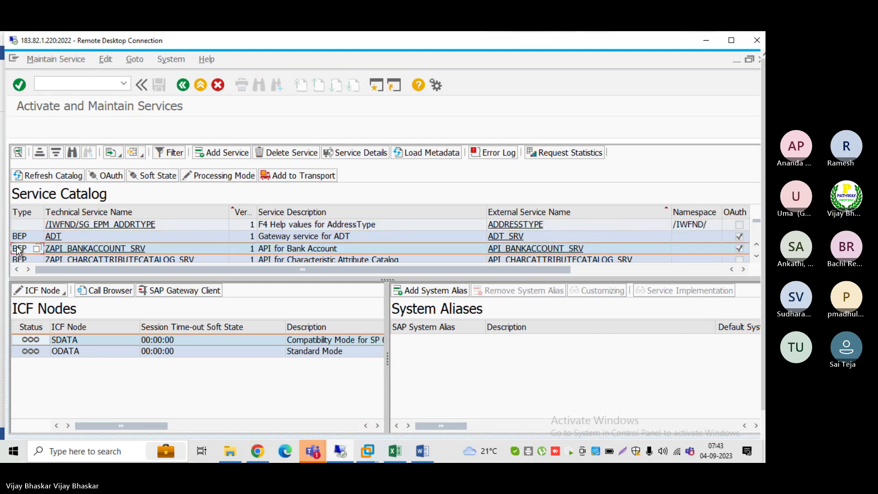
pyautogui.scroll(-1, 18, 249)
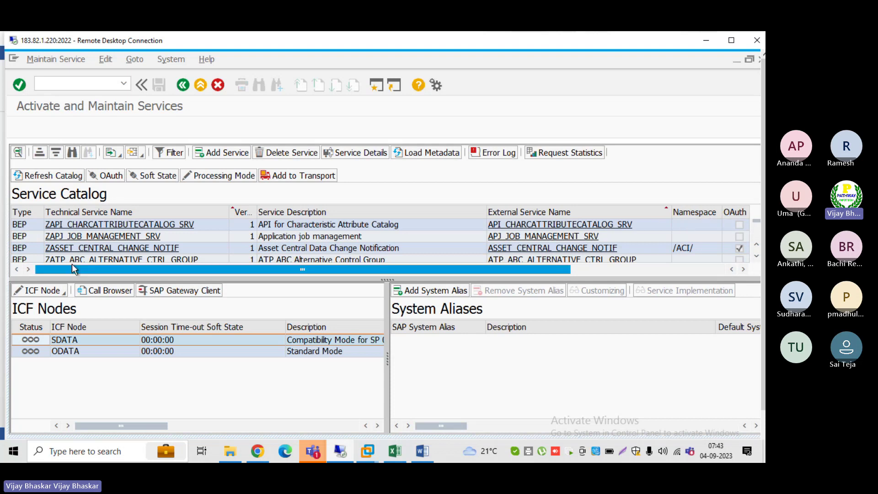
pyautogui.click(54, 237)
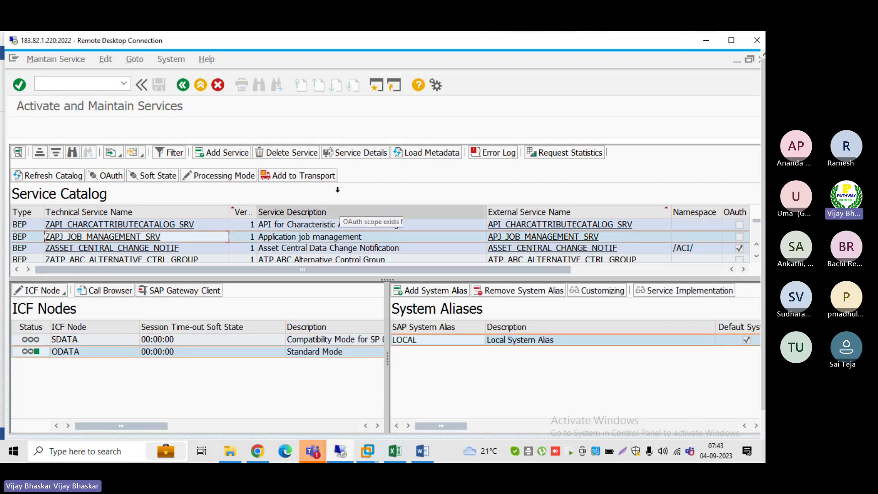
pyautogui.click(222, 153)
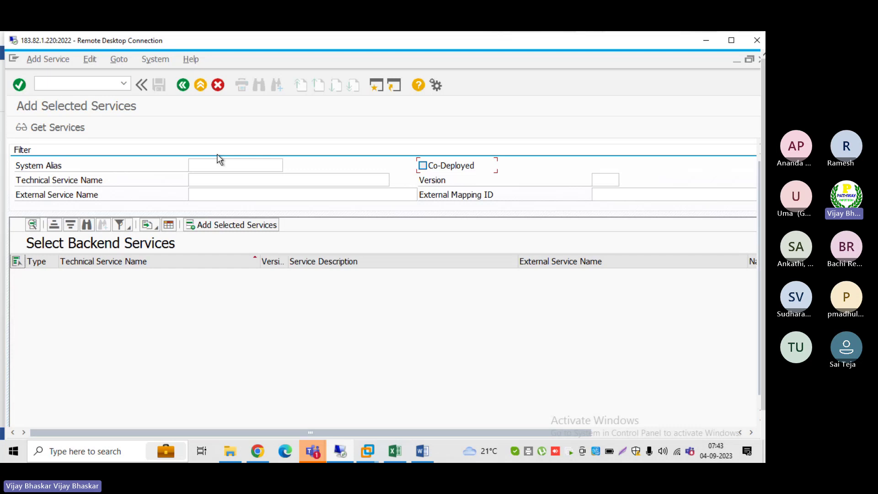
pyautogui.click(421, 450)
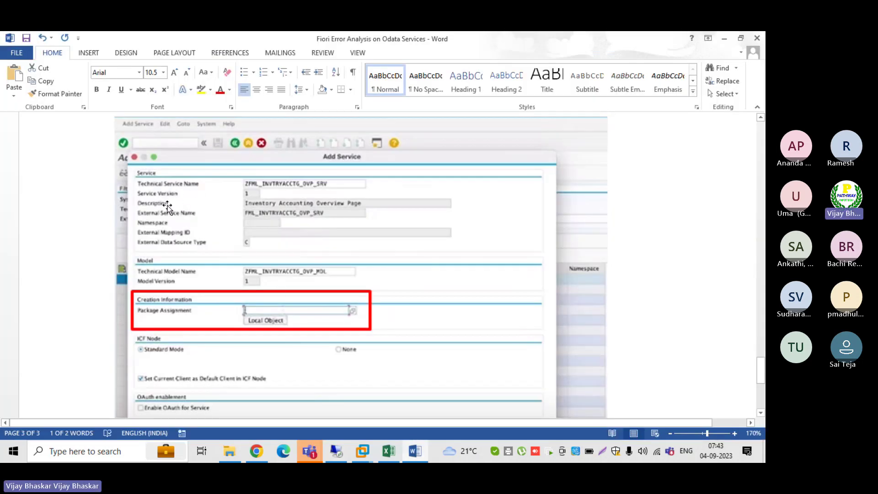
# Step: Admit all waiting guests in the Teams meeting while reviewing the Add Service package assignment
pyautogui.scroll(-3, 291, 302)
pyautogui.scroll(-1, 291, 302)
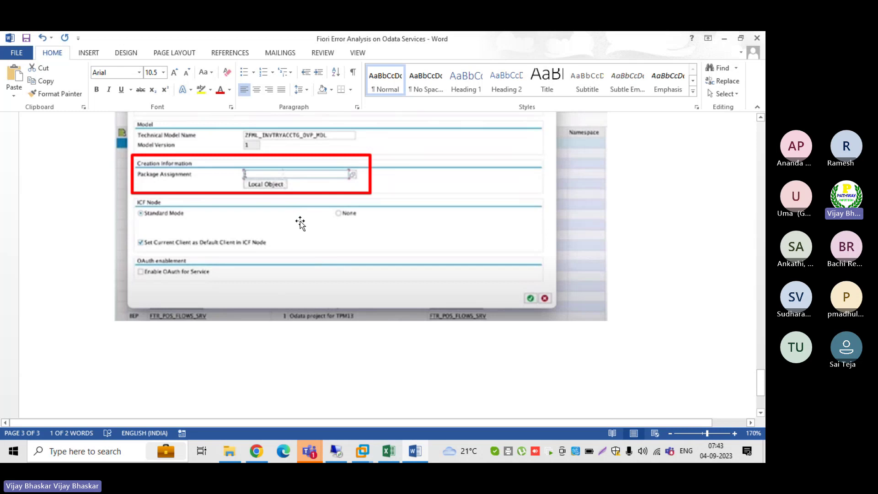
pyautogui.click(310, 452)
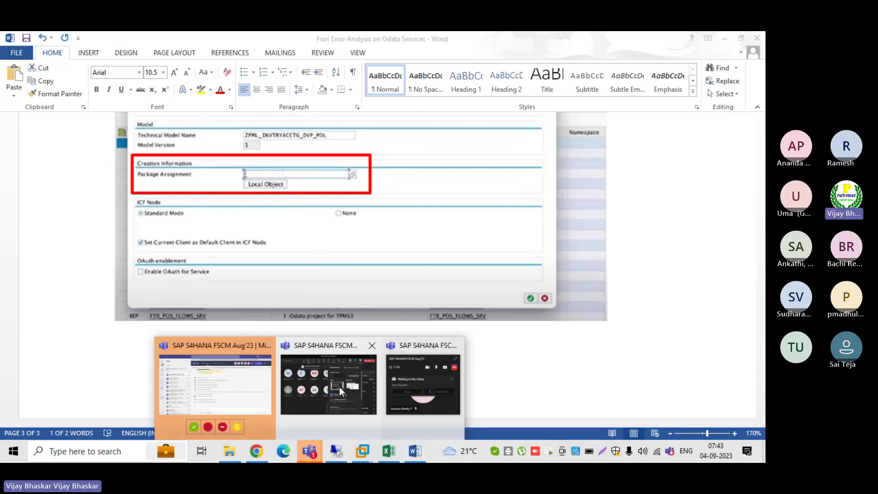
pyautogui.click(339, 387)
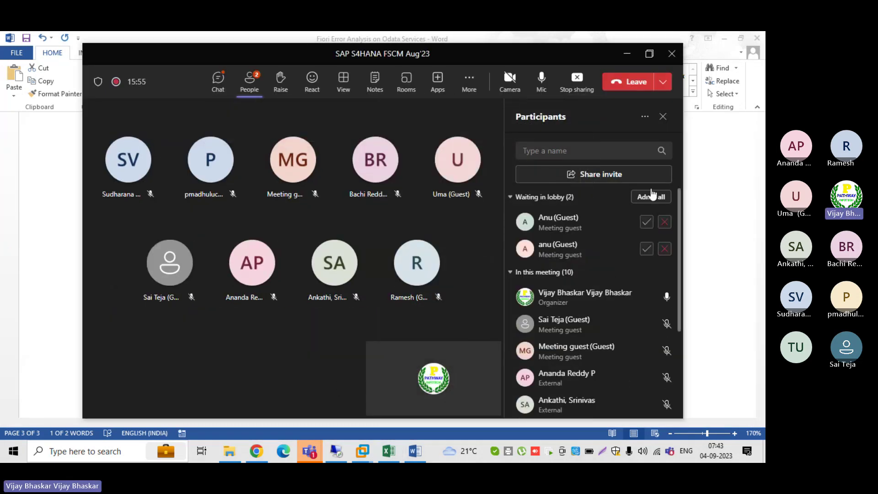
pyautogui.click(652, 196)
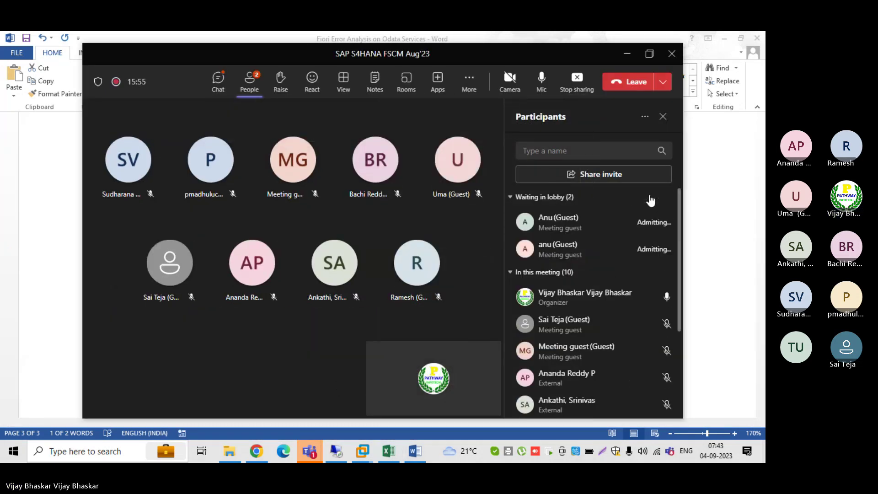
pyautogui.click(627, 57)
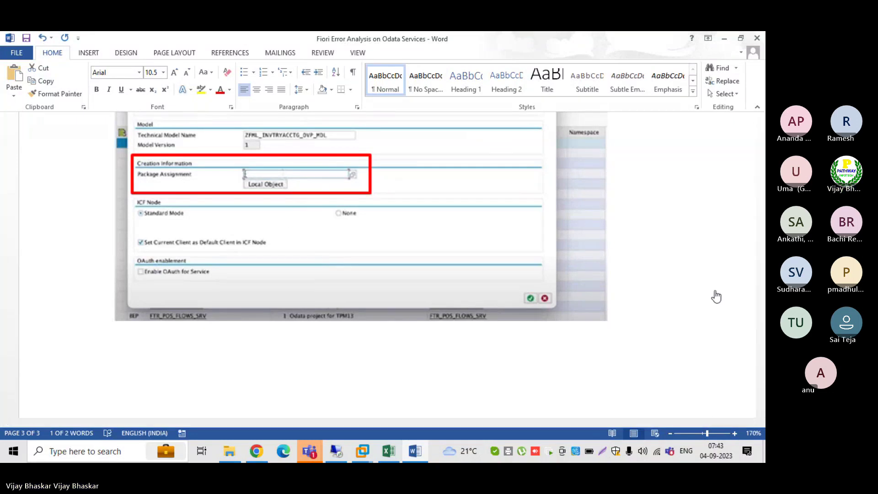
pyautogui.scroll(4, 320, 241)
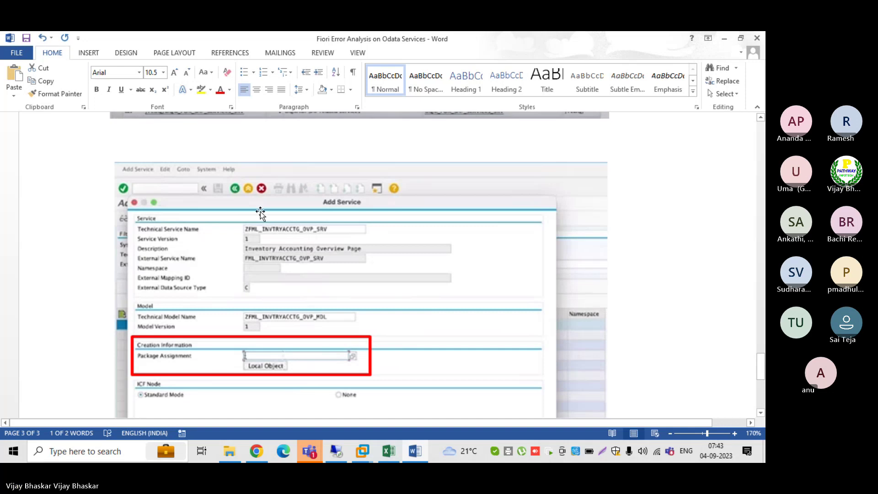
# Step: Return SAP to the service catalog, maximize Remote Desktop, and bring up Cash Flow Analyzer
pyautogui.click(339, 449)
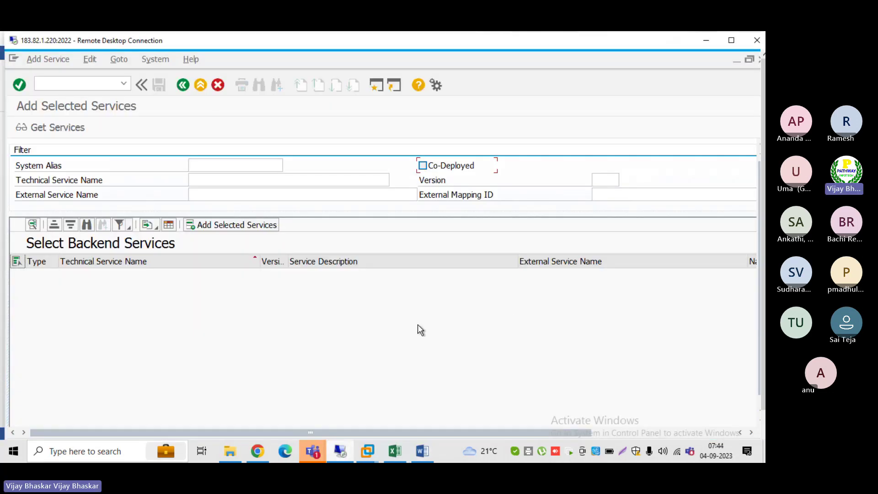
pyautogui.click(182, 84)
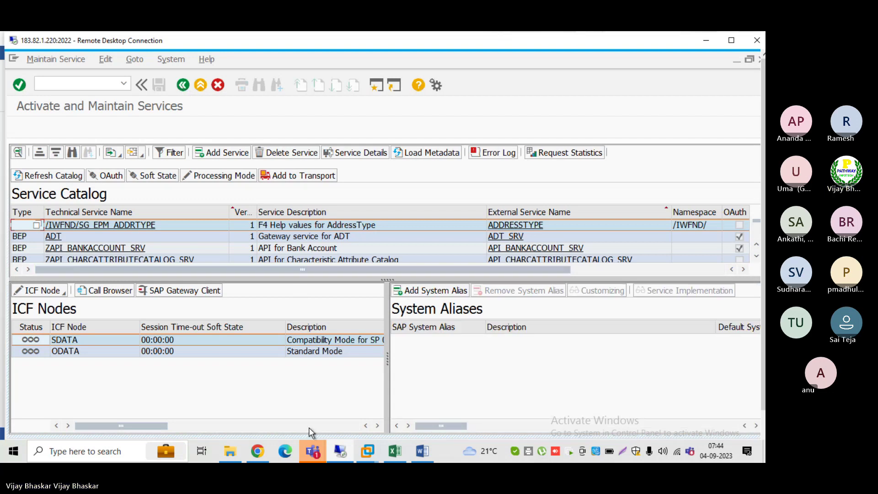
pyautogui.click(256, 451)
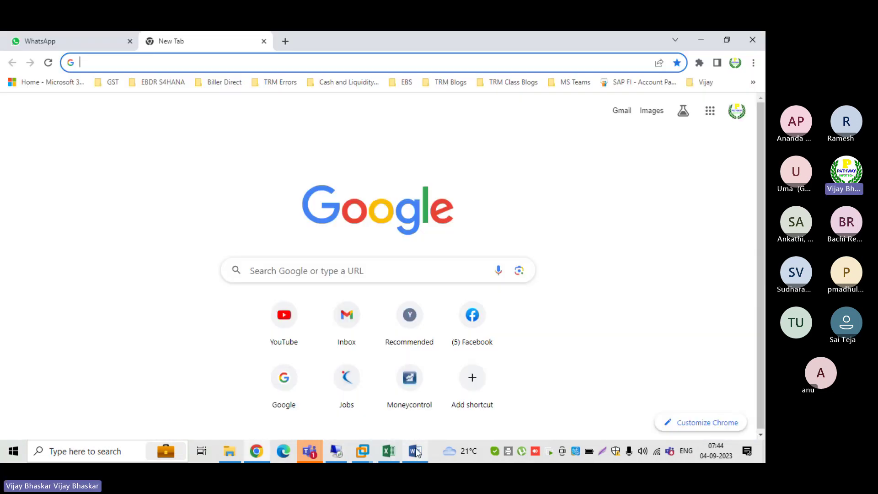
pyautogui.click(338, 452)
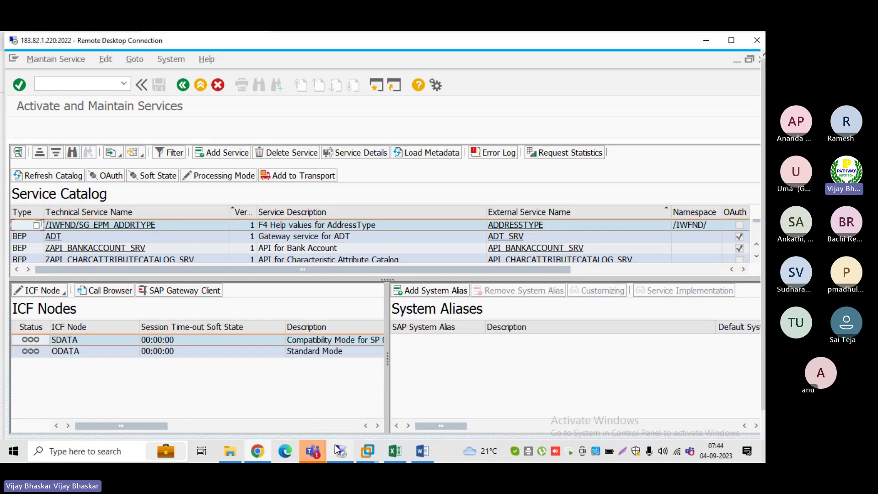
pyautogui.click(730, 42)
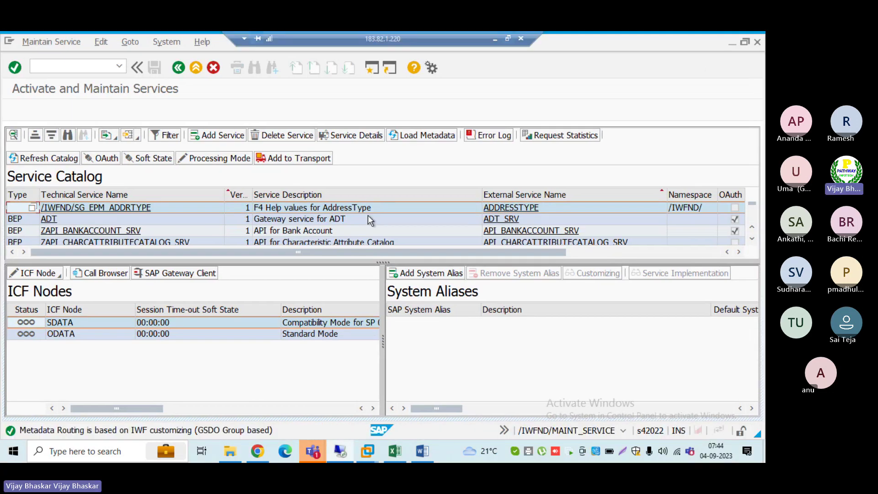
pyautogui.hotkey('alt', 'Tab')
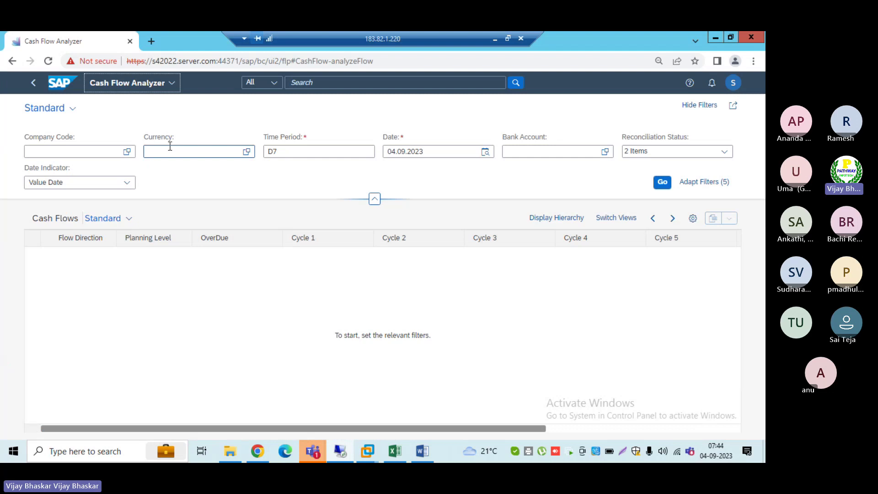